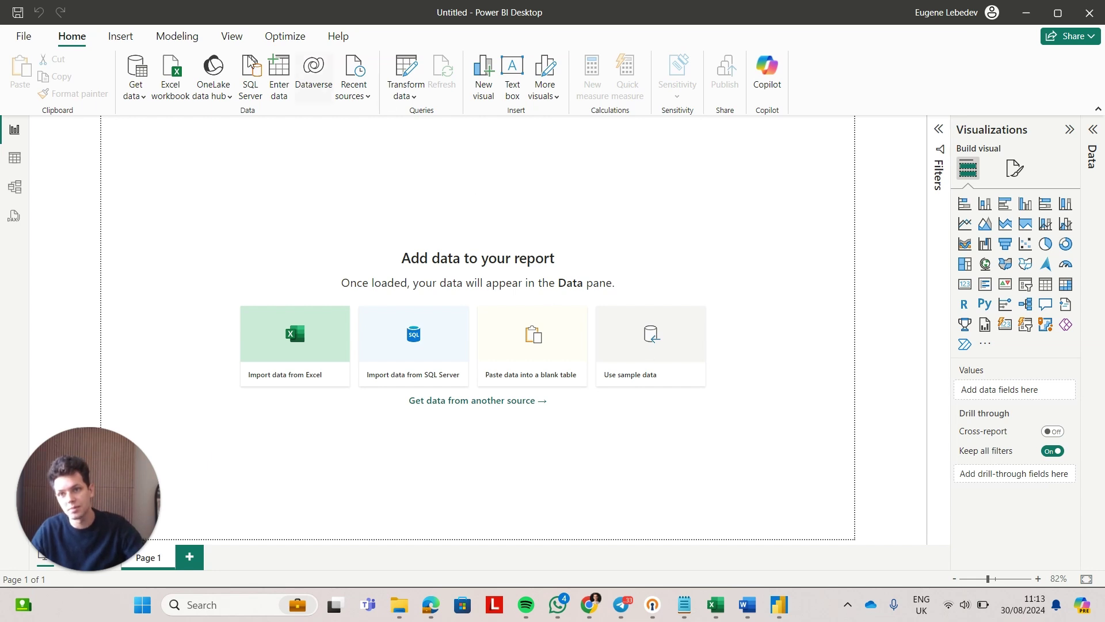
Step: Open the Get Data dialog listing all connectors, such as Oracle, IBM Db2 and MySQL
left_click(141, 71)
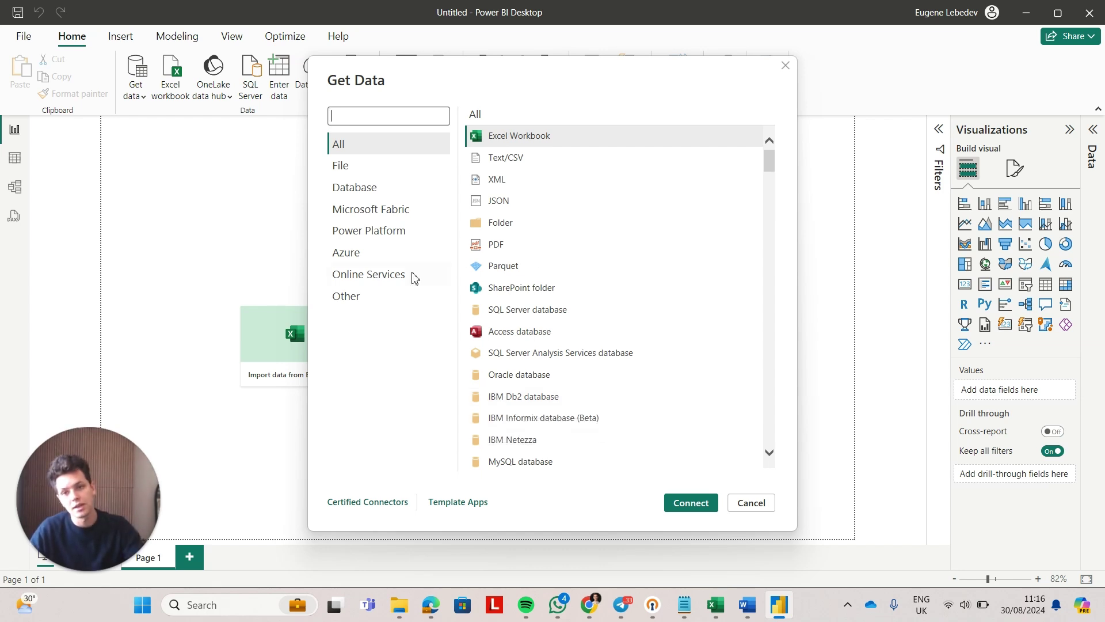
Step: Browse the Azure connectors, then show Online Services connectors like SharePoint Online List and Salesforce
left_click(402, 255)
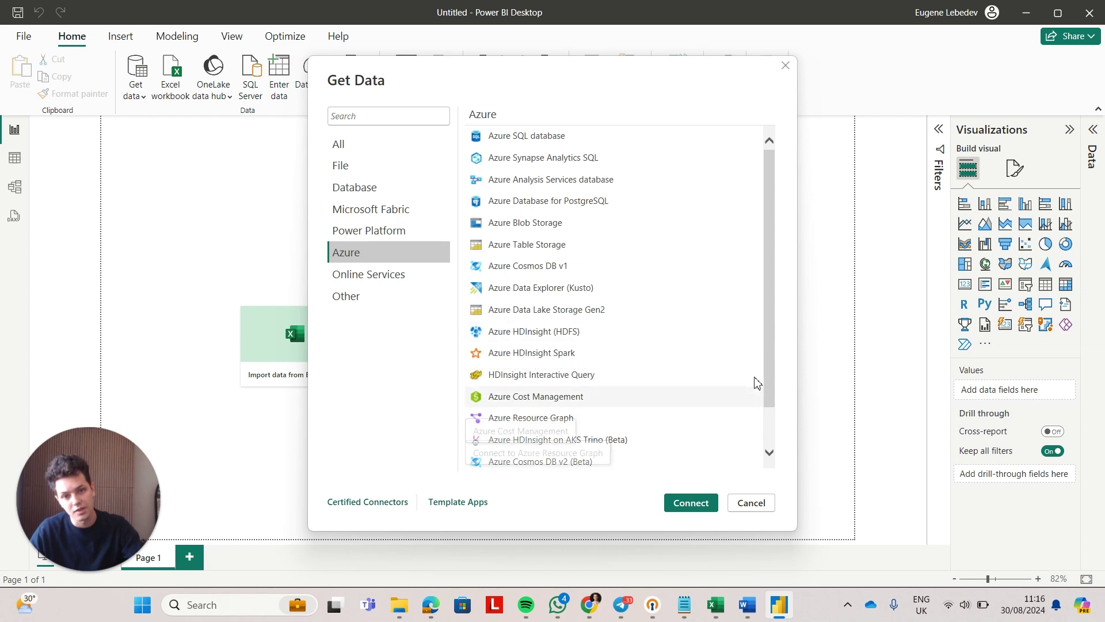
left_click_drag(771, 387, 773, 438)
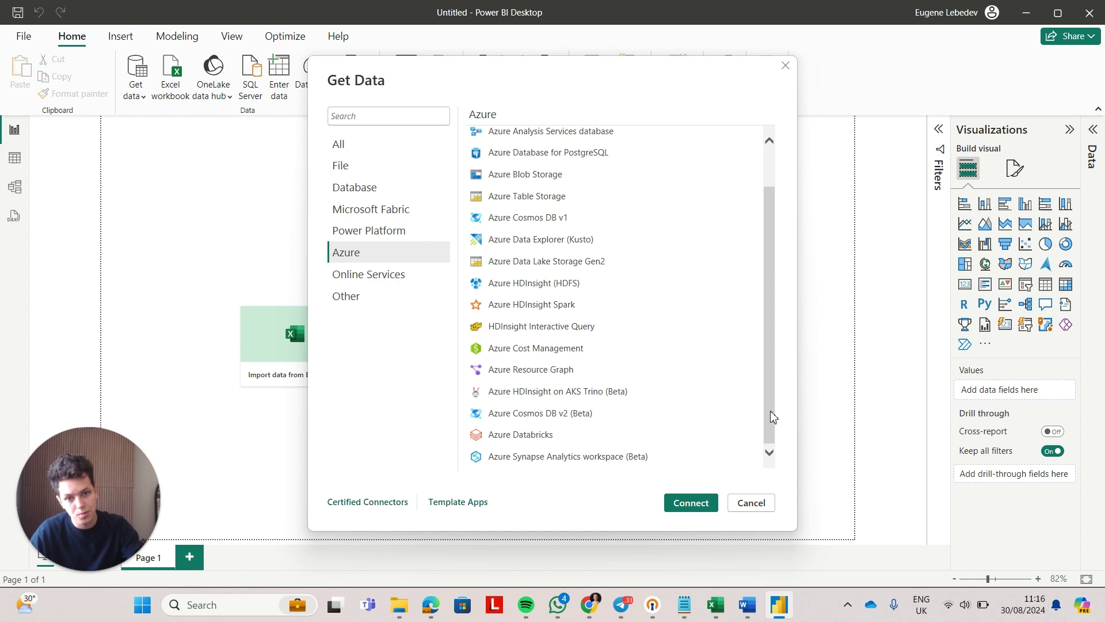
scroll(777, 411, "up", 2)
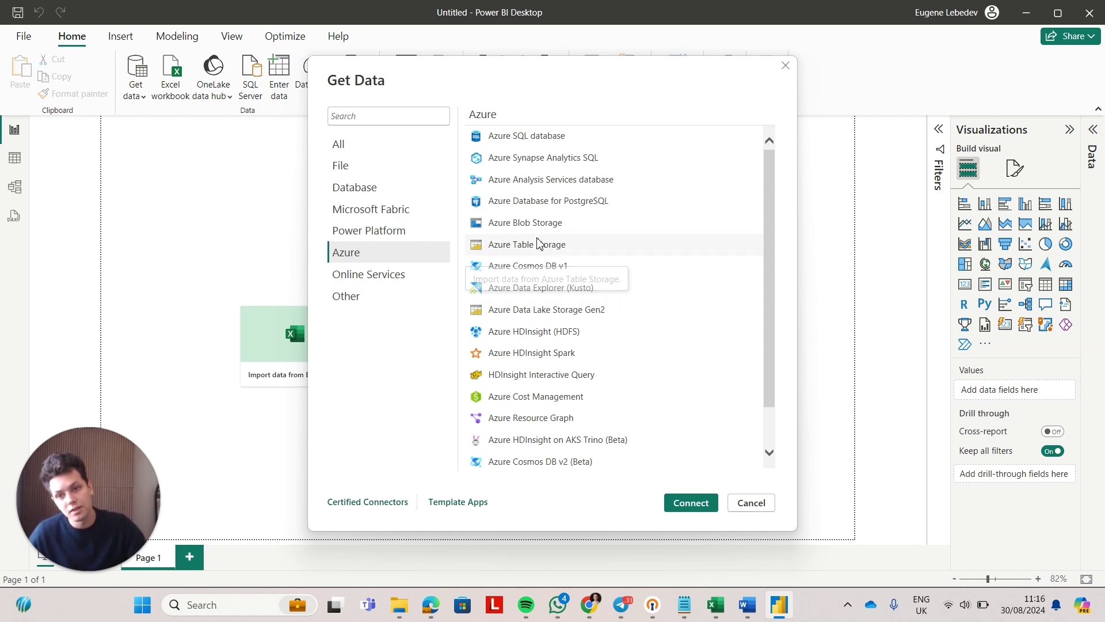
left_click(384, 275)
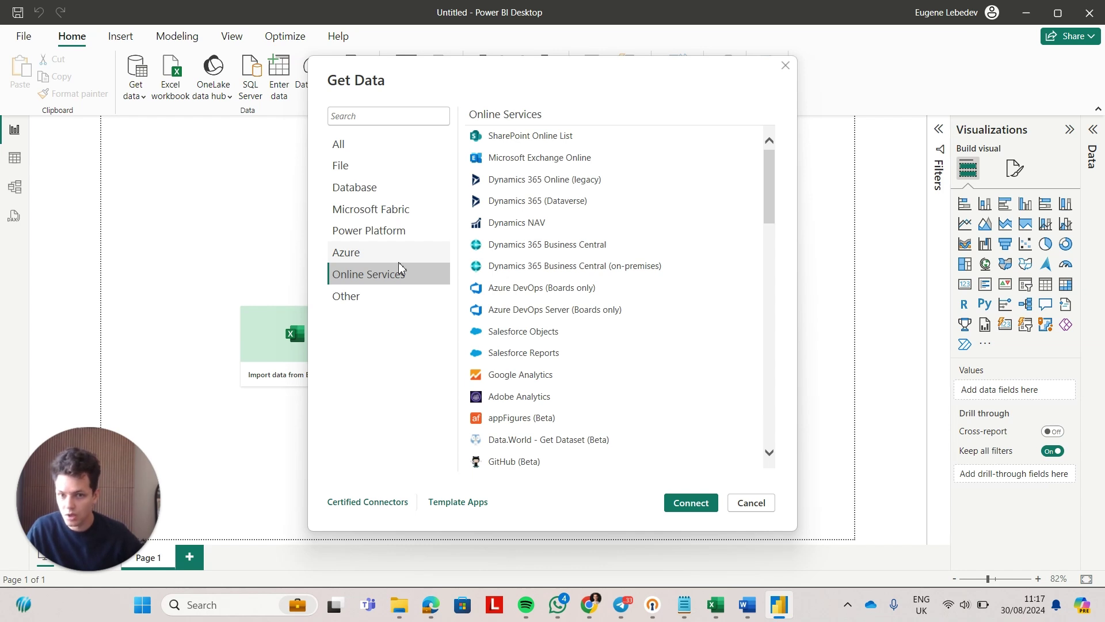
Step: Select the Salesforce Objects connector, then bring up File Explorer's portfolio Thumbnails folder
left_click(604, 353)
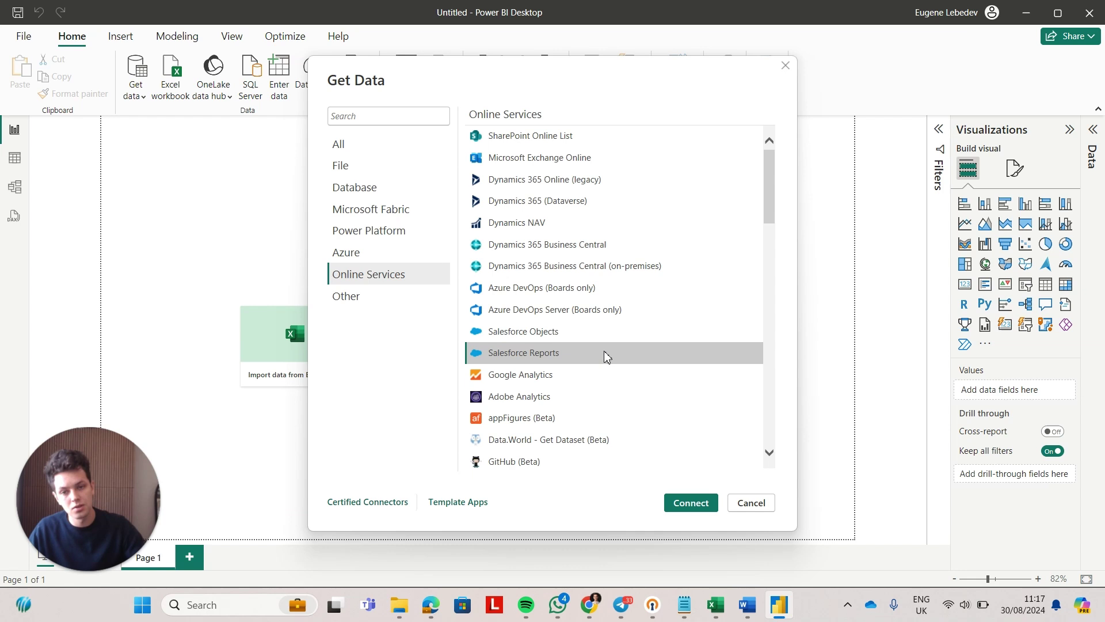
left_click(557, 333)
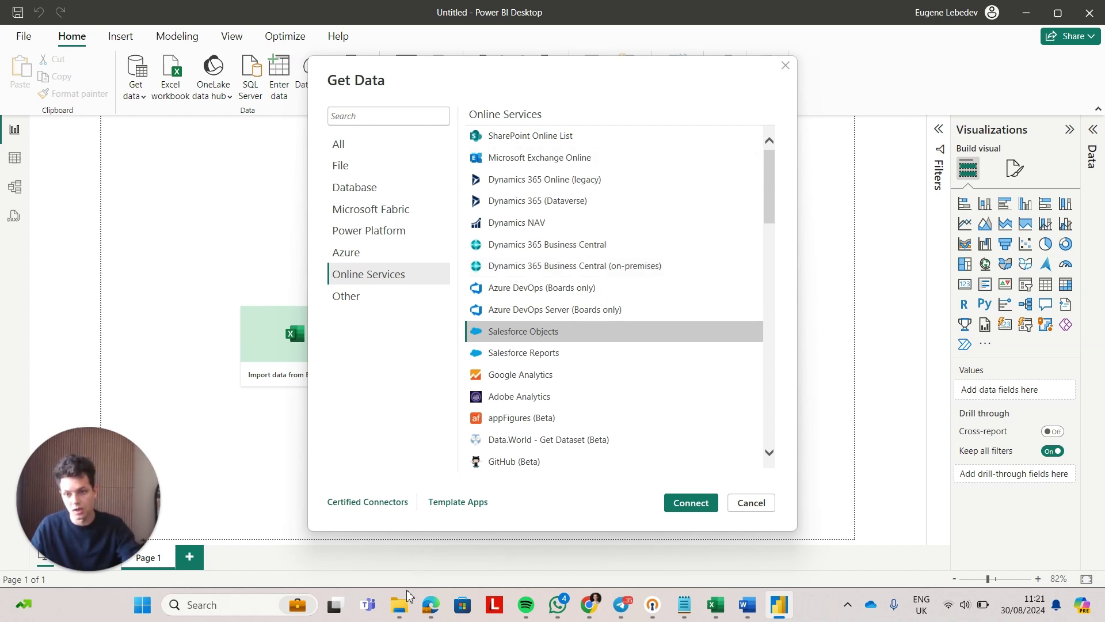
left_click(405, 608)
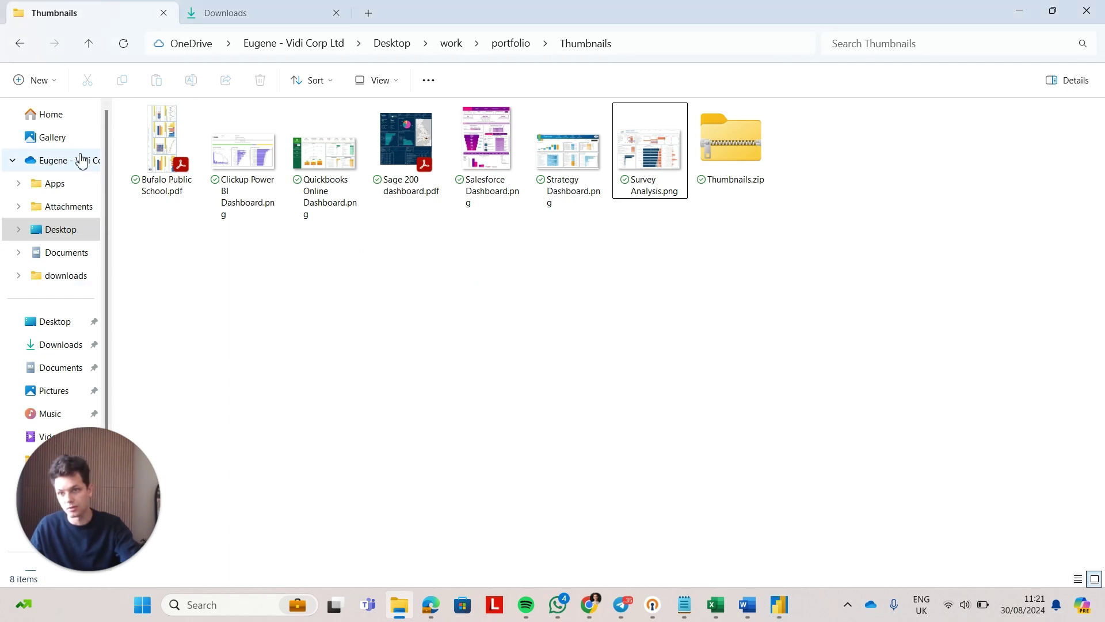
Step: Navigate through Documents and Power BI Desktop into the Custom Connectors folder
left_click(293, 20)
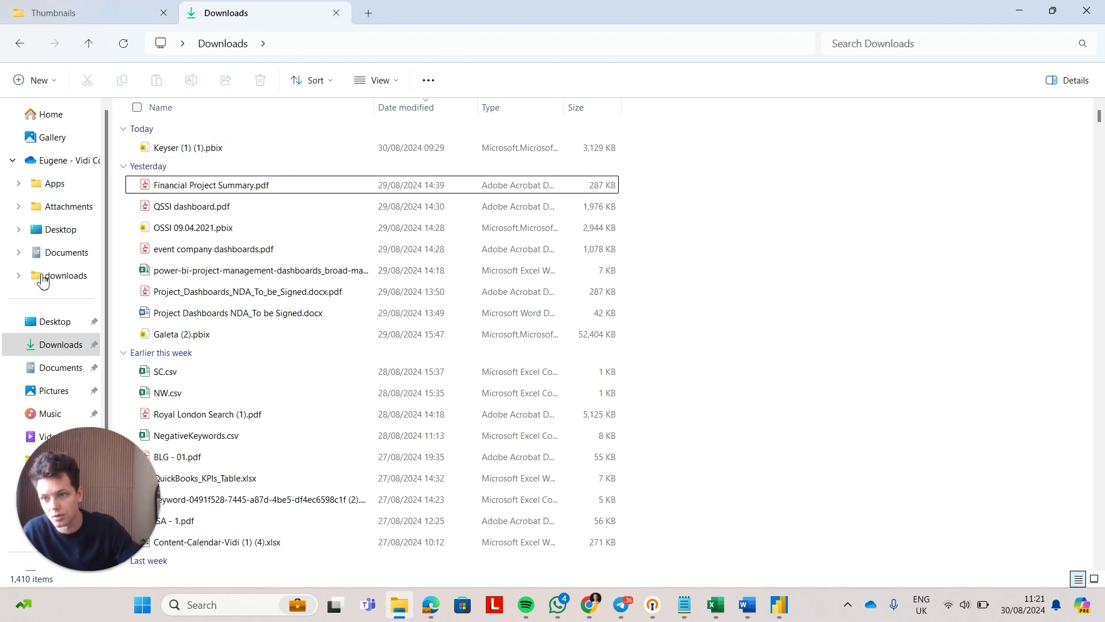
left_click(26, 464)
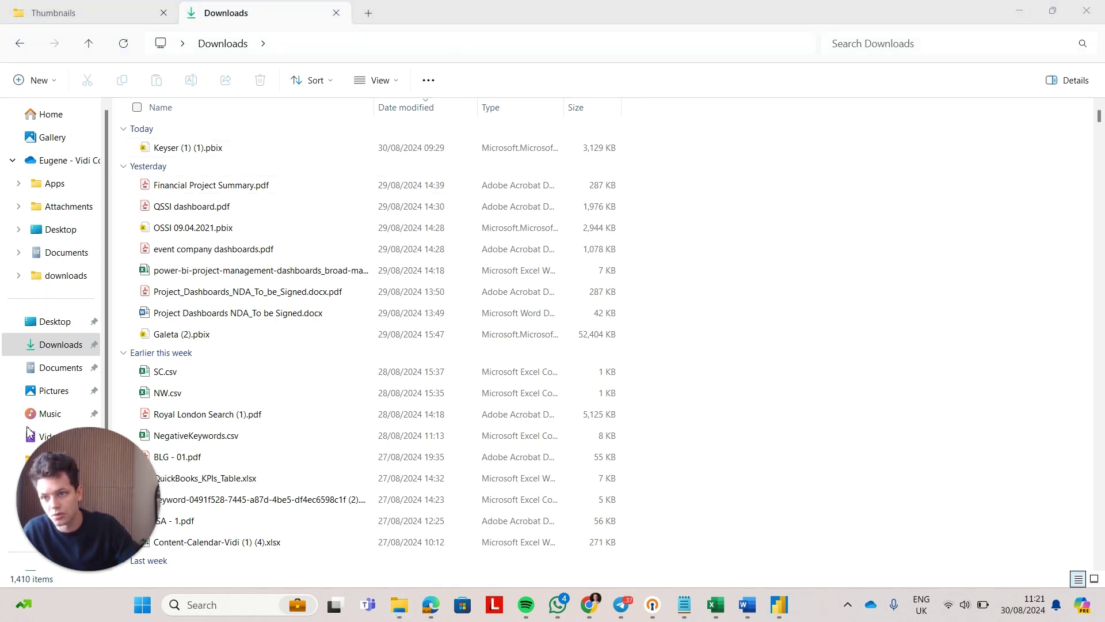
left_click(55, 371)
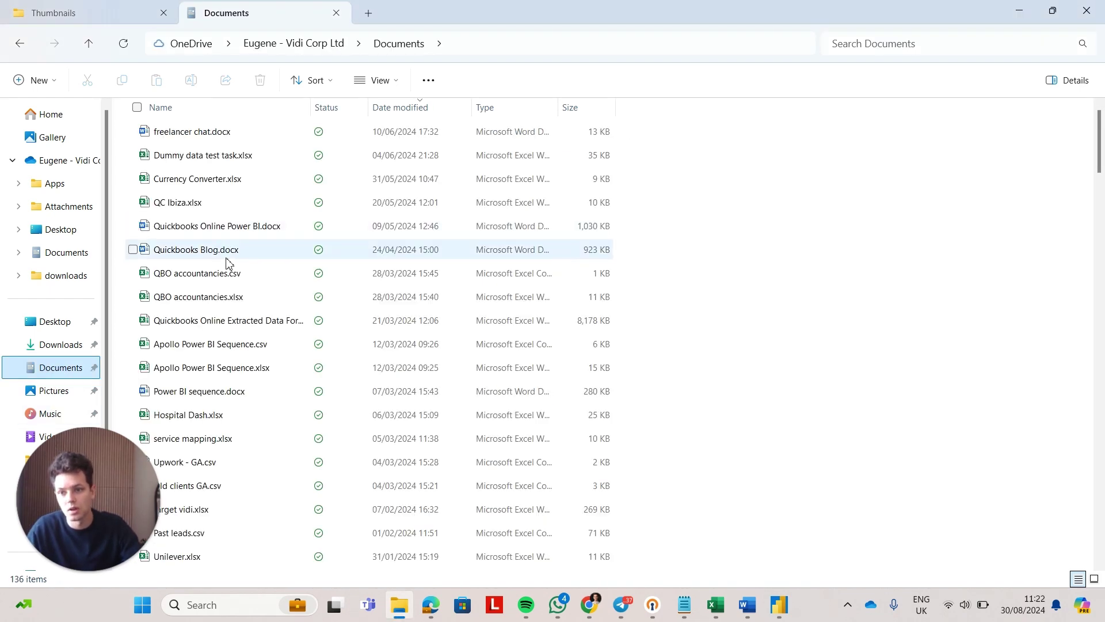
scroll(251, 262, "down", 6)
scroll(251, 262, "down", 20)
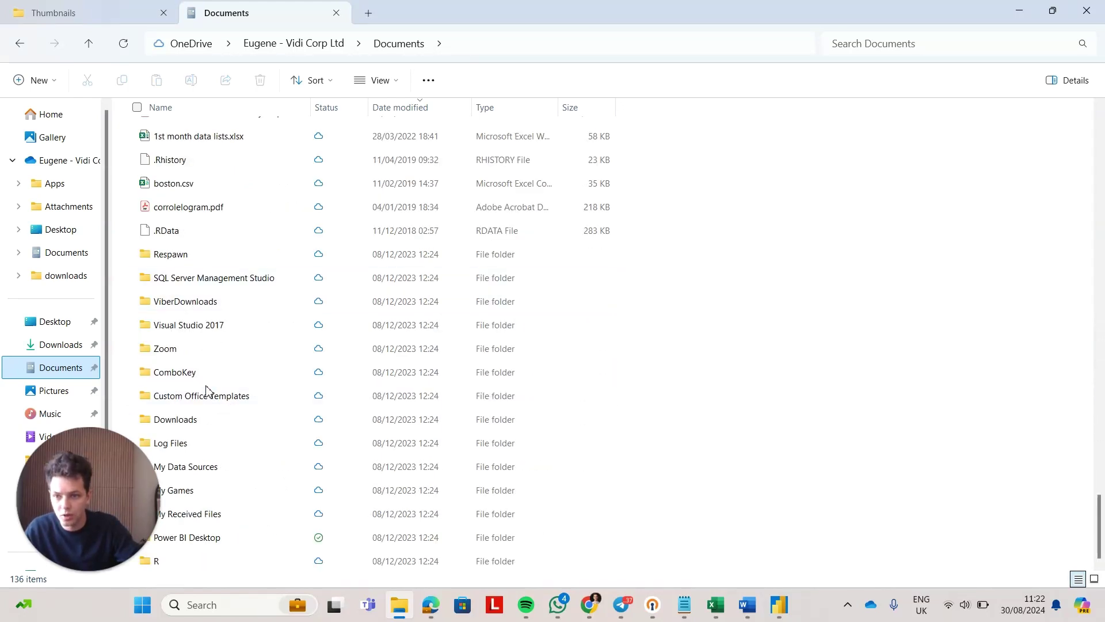
double_click(247, 537)
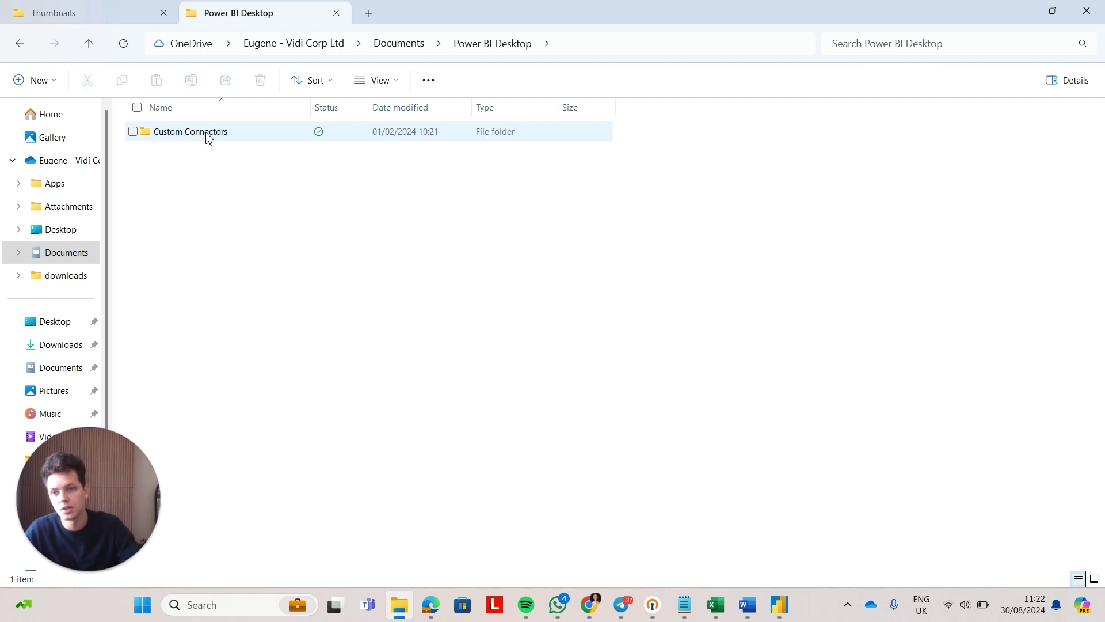
left_click(208, 136)
double_click(208, 133)
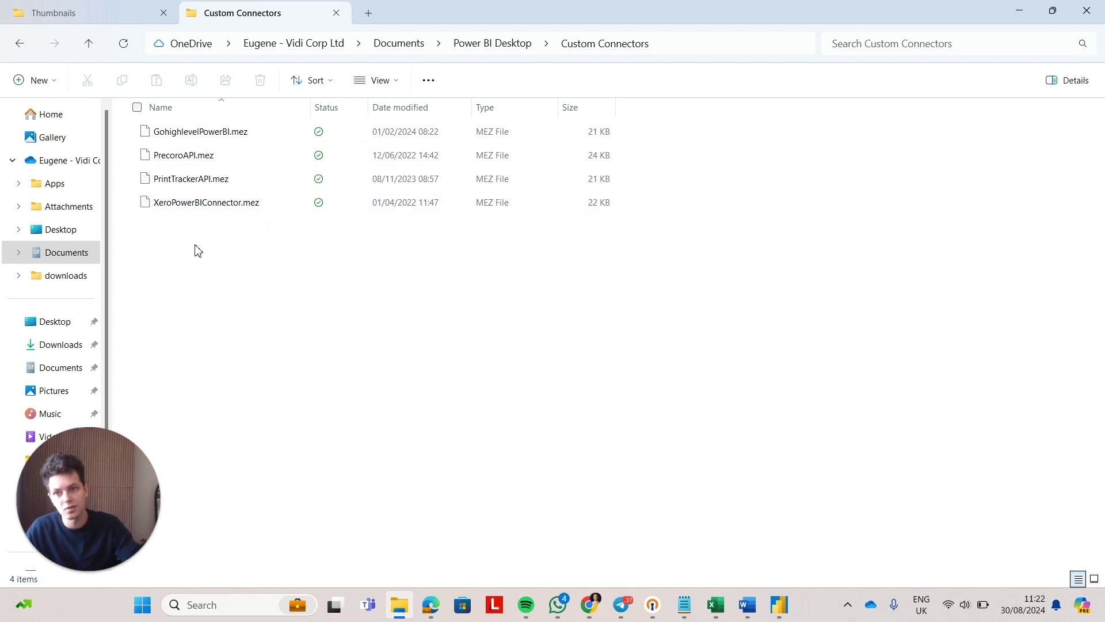
Step: Select XeroPowerBIConnector.mez and bring up its context menu
left_click_drag(195, 244, 217, 232)
right_click(224, 214)
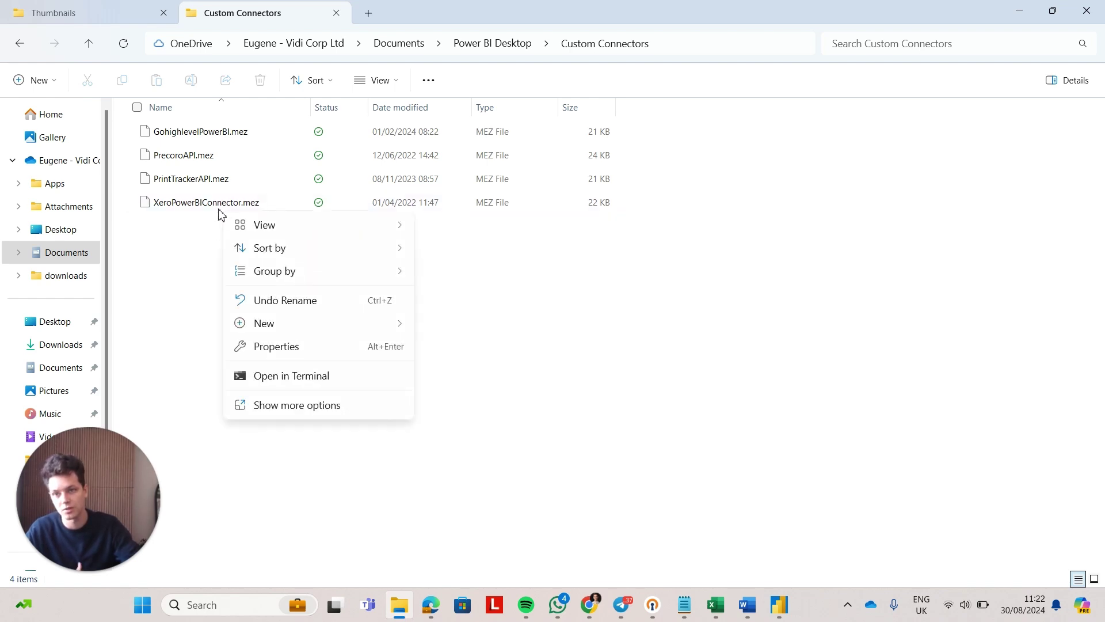
left_click(219, 209)
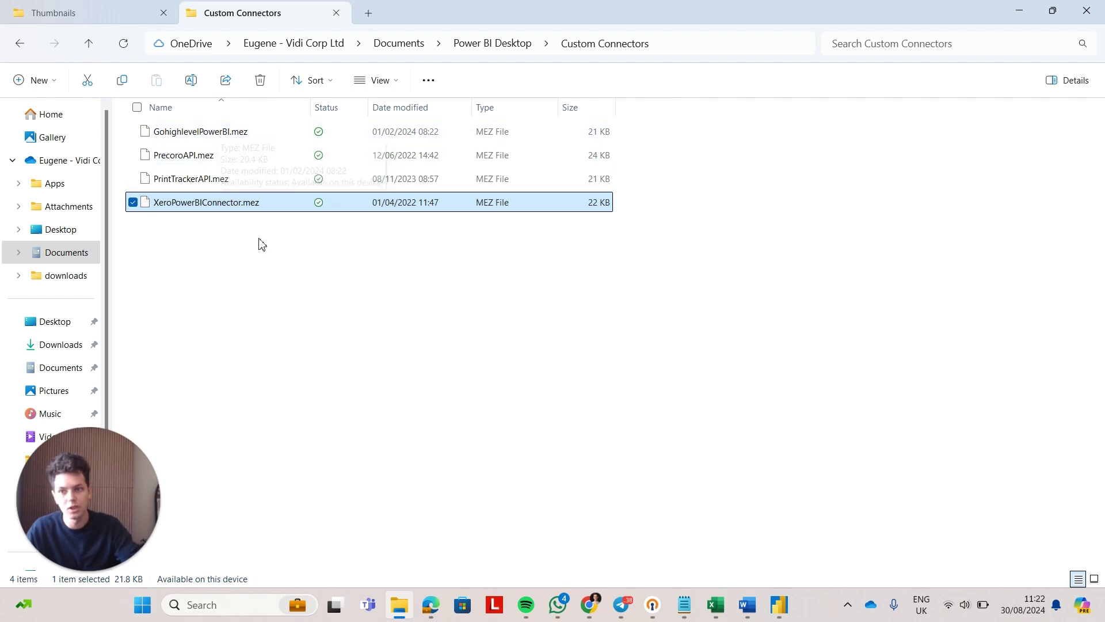
right_click(249, 206)
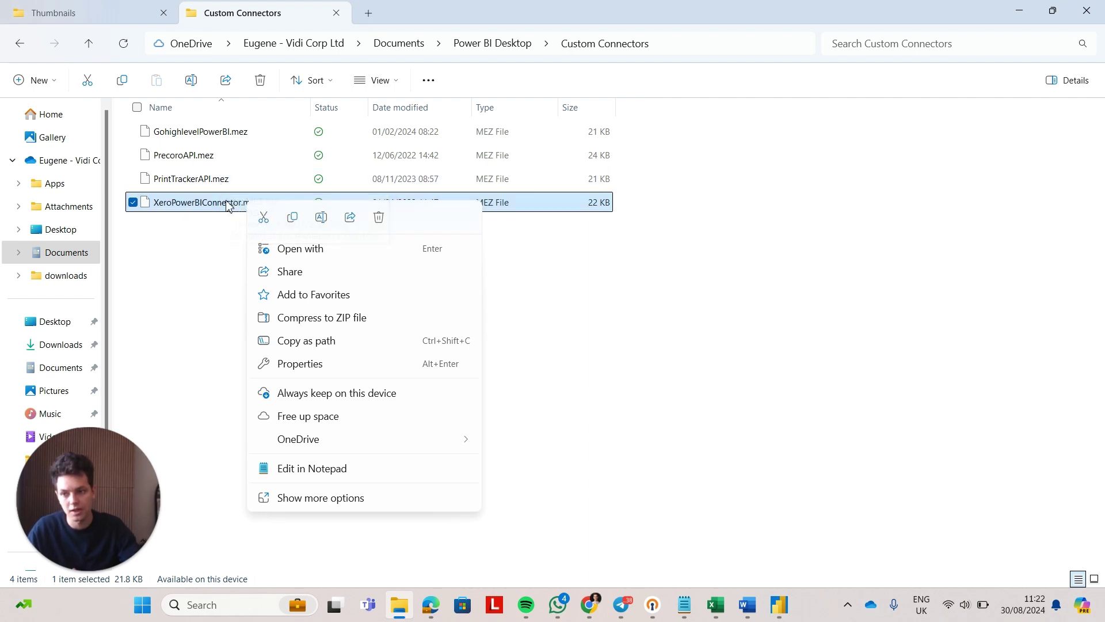
Step: Choose Open with for XeroPowerBIConnector.mez and dismiss the app picker
left_click(280, 249)
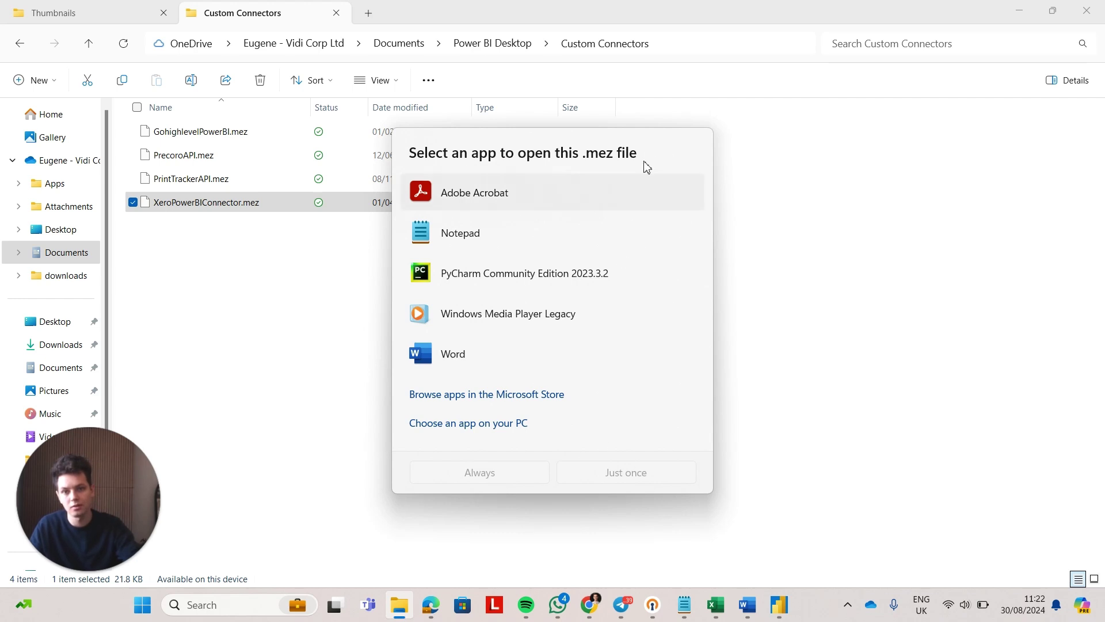
left_click(667, 336)
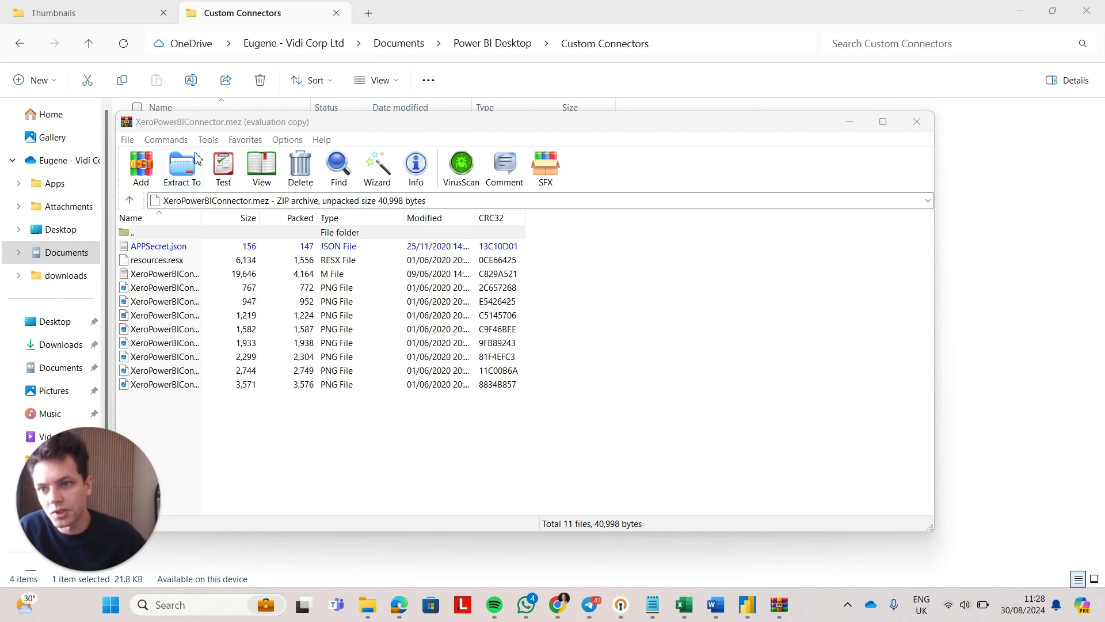
Step: Move the WinRAR window aside and open XeroPowerBIConnector.m in Notepad
left_click_drag(251, 129, 433, 160)
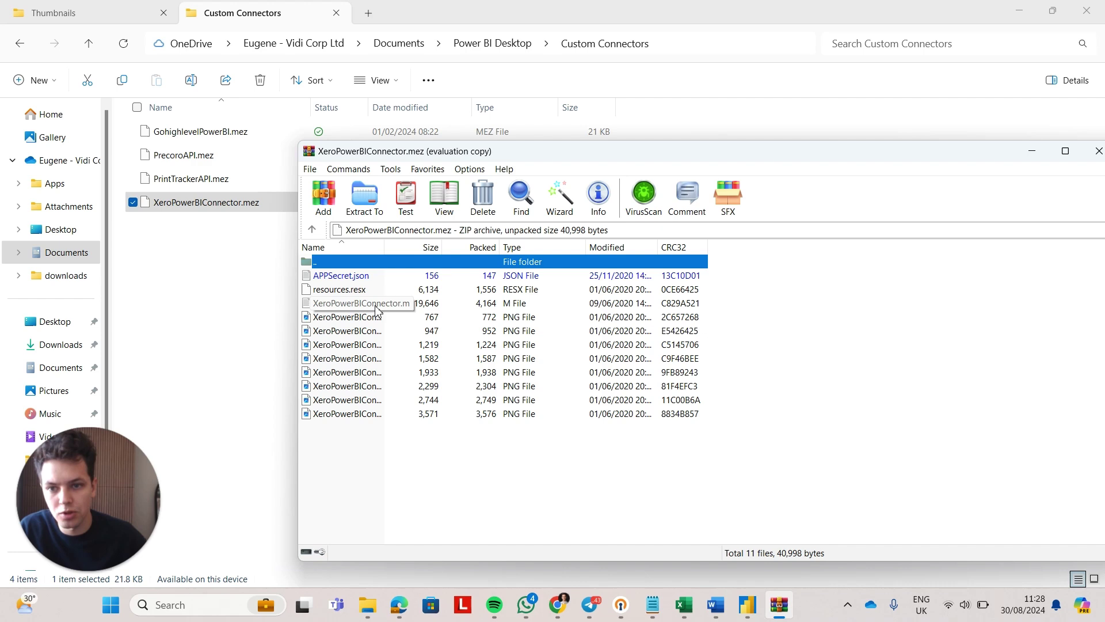
double_click(338, 304)
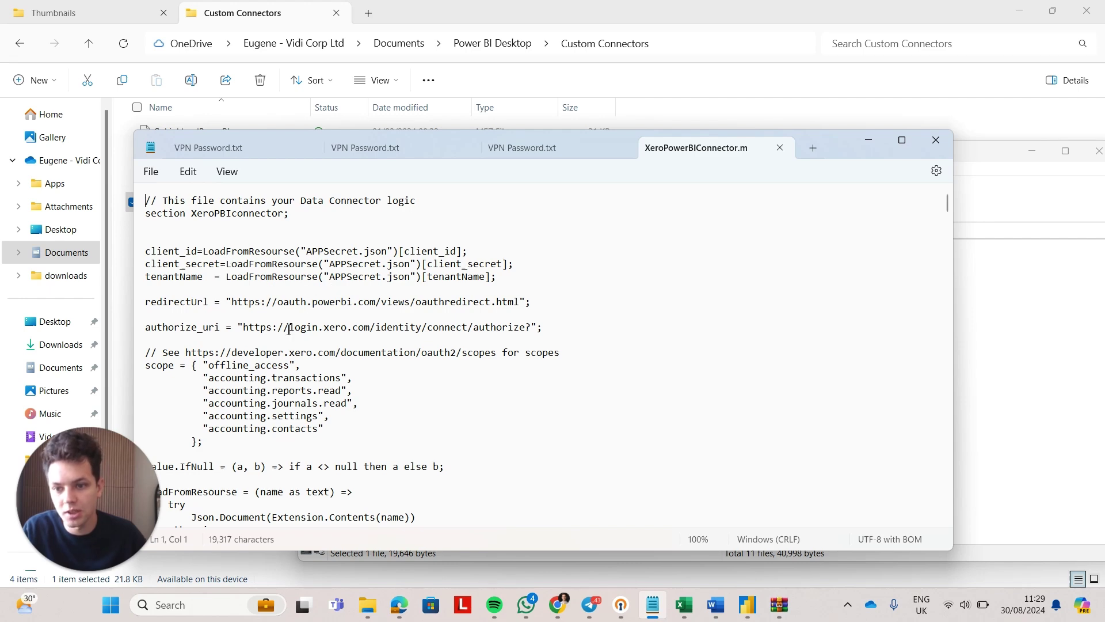
scroll(274, 336, "down", 6)
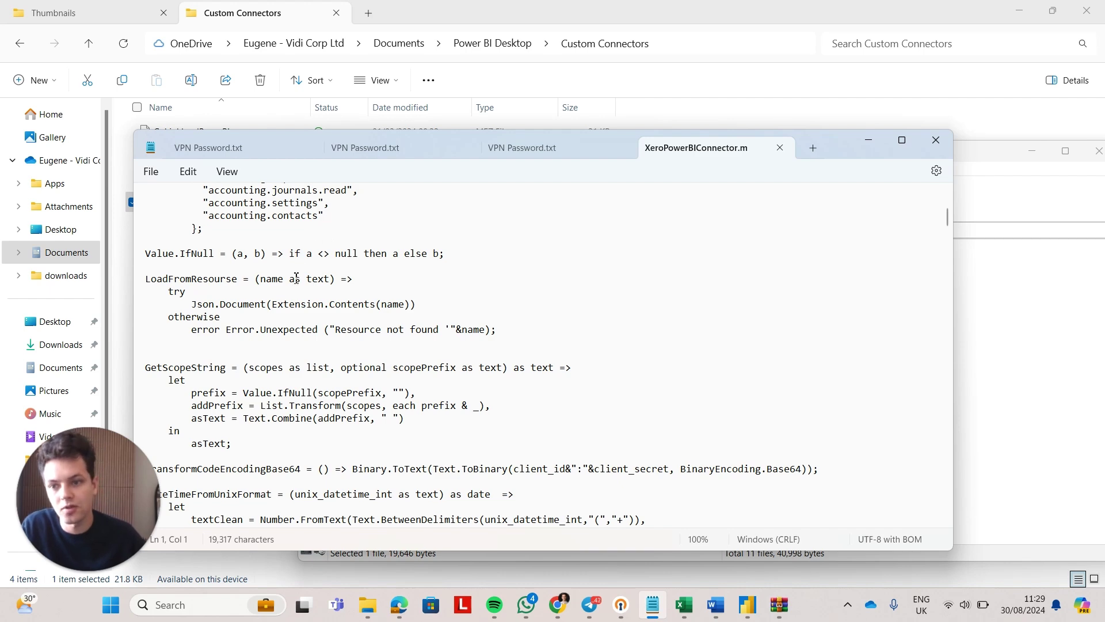
scroll(276, 308, "down", 3)
scroll(270, 309, "up", 4)
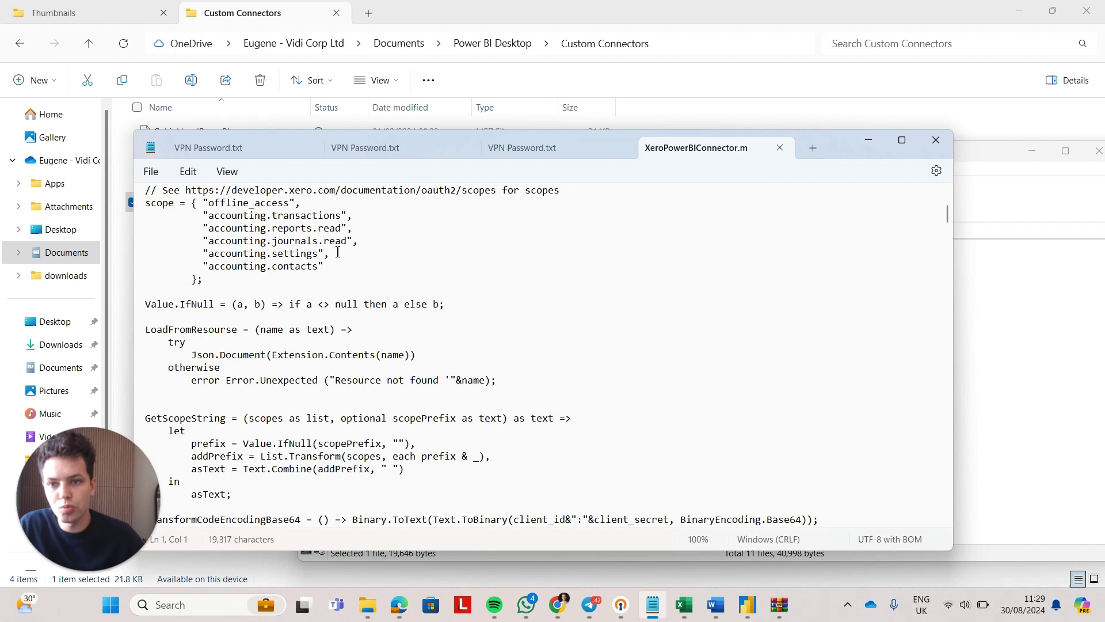
scroll(368, 328, "down", 3)
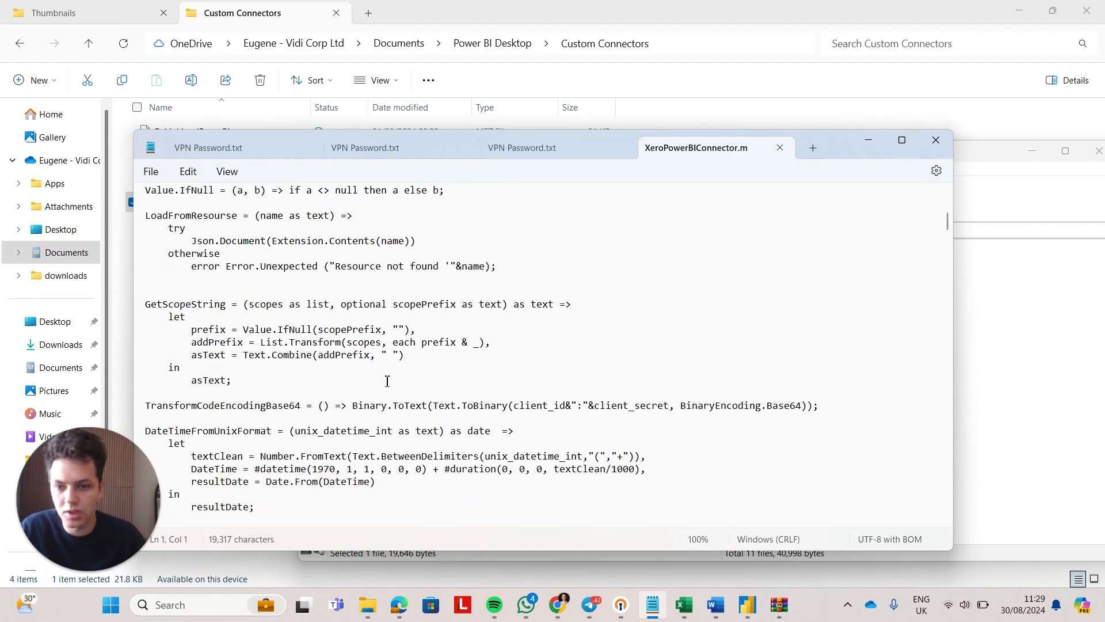
scroll(383, 381, "down", 8)
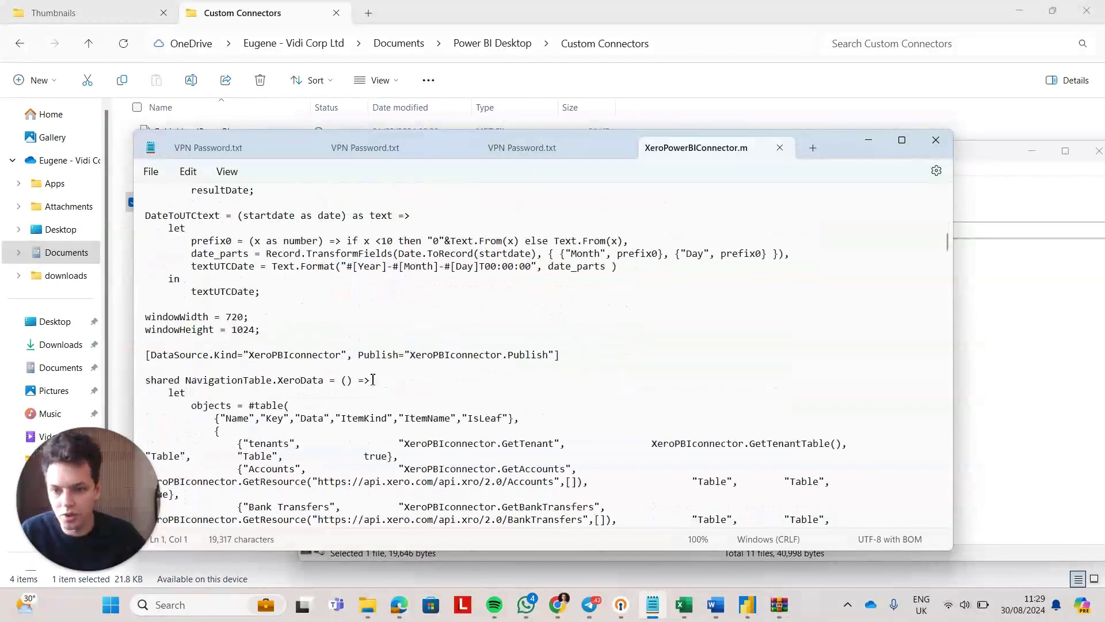
scroll(373, 380, "down", 3)
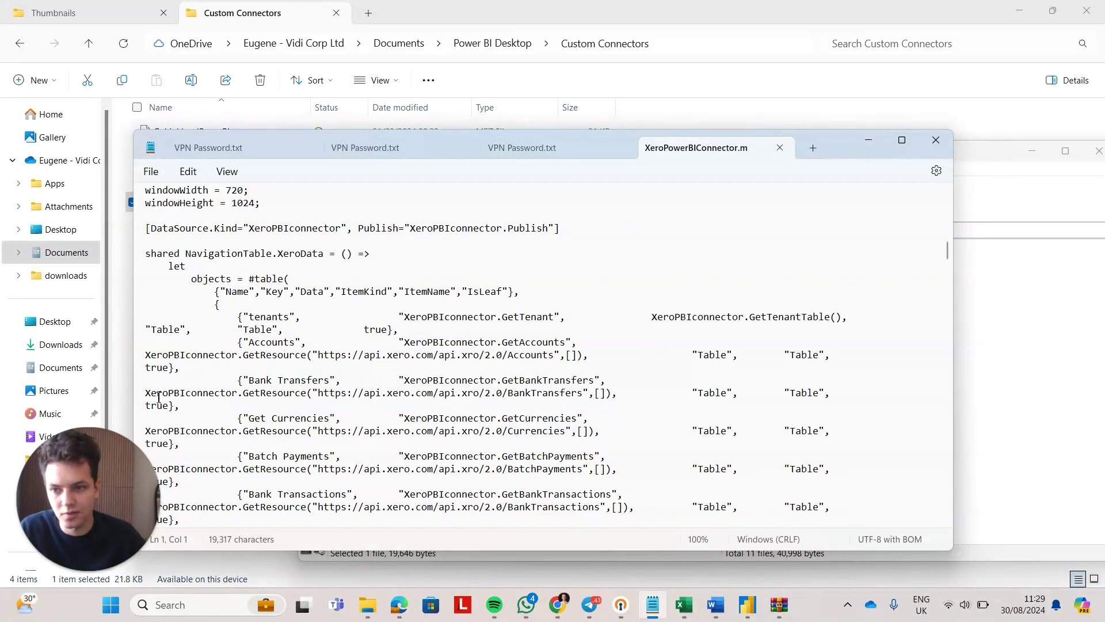
left_click_drag(335, 392, 601, 394)
scroll(498, 417, "down", 6)
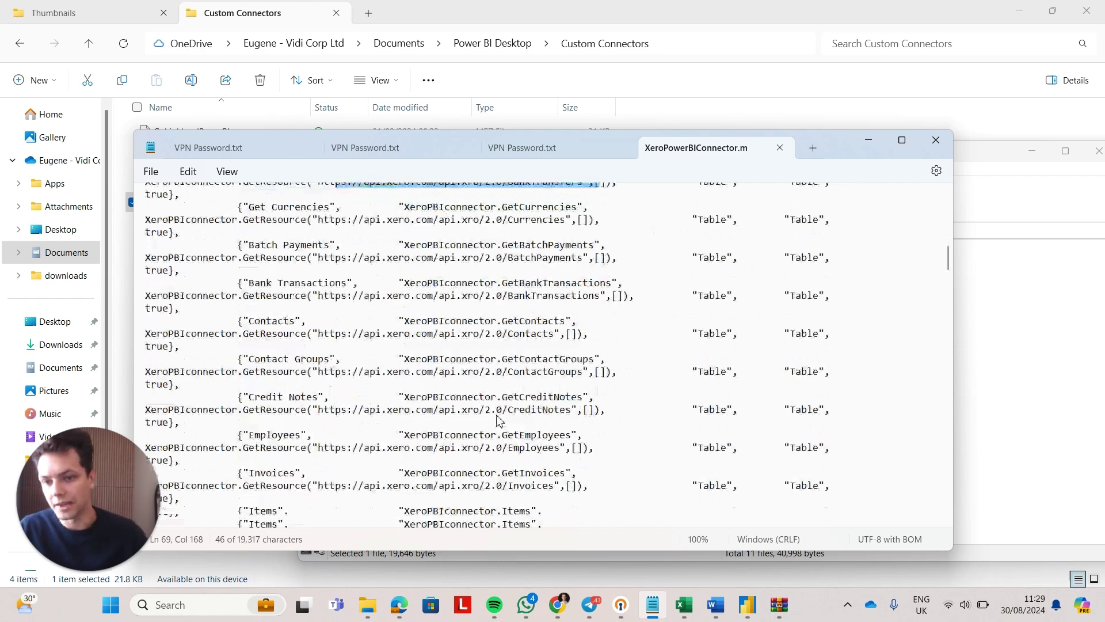
scroll(498, 418, "down", 6)
scroll(498, 418, "down", 6)
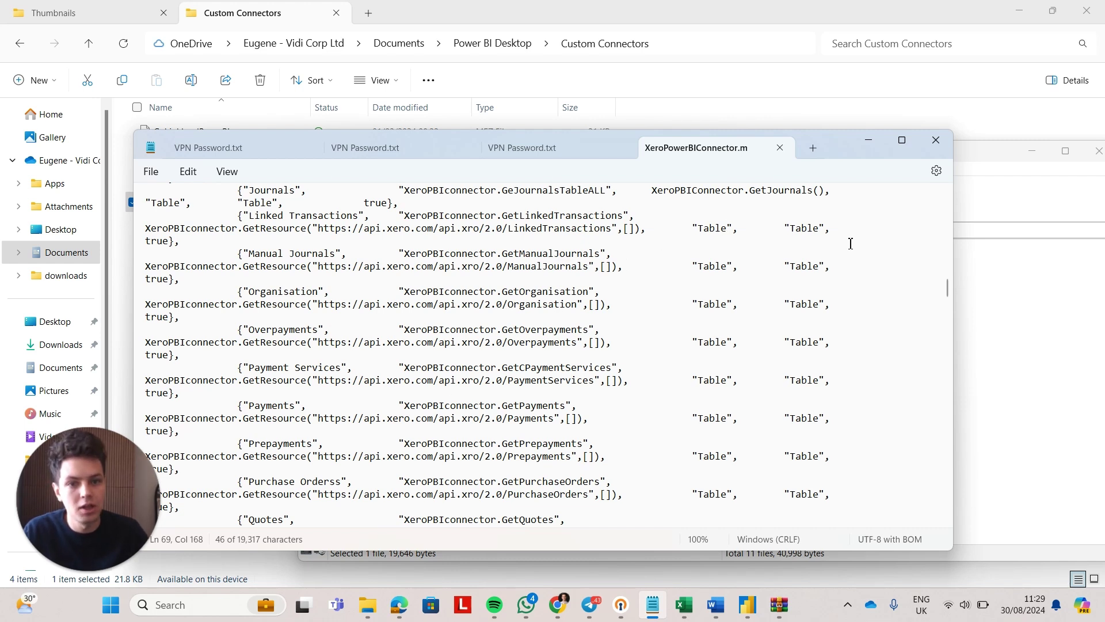
Step: Close the XeroPowerBIConnector.m tab, minimise Notepad and close WinRAR
left_click(781, 151)
left_click(874, 140)
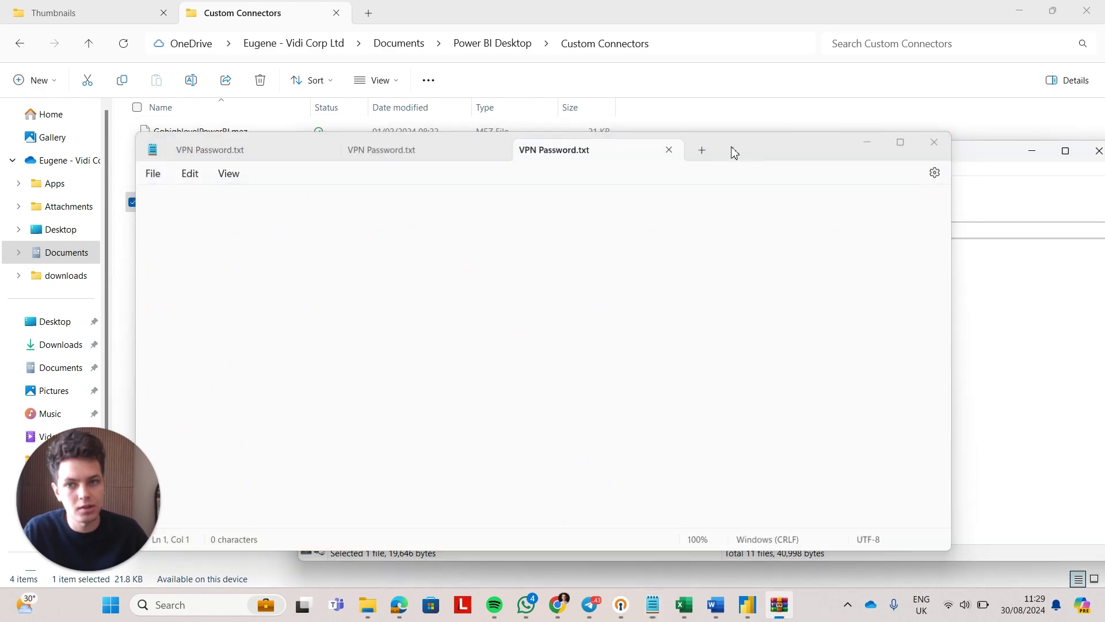
left_click(1098, 150)
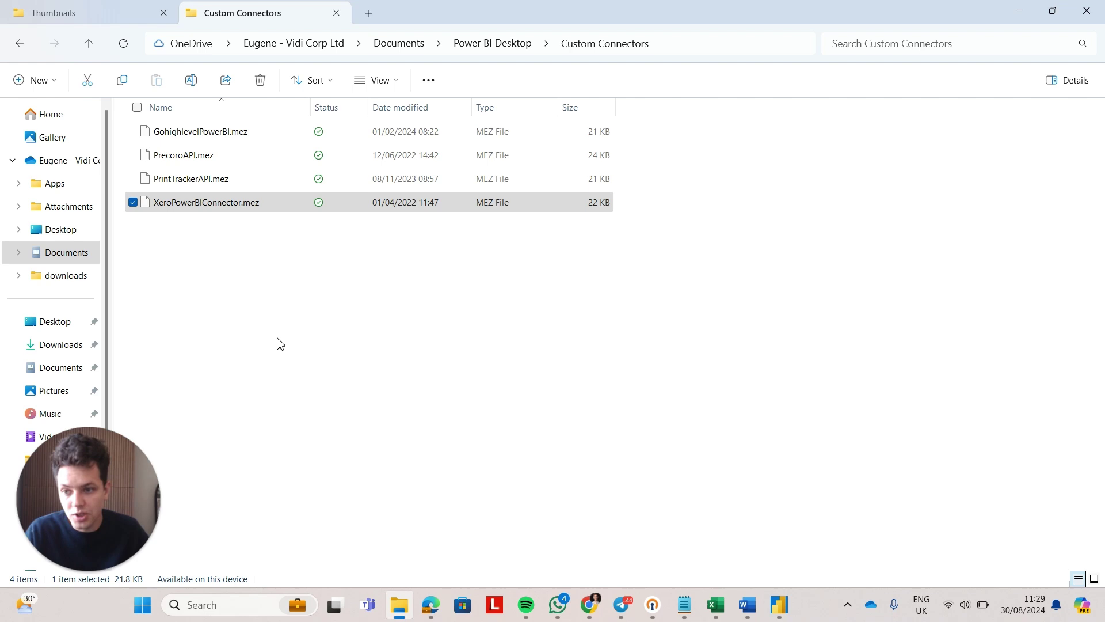
mouse_move(407, 597)
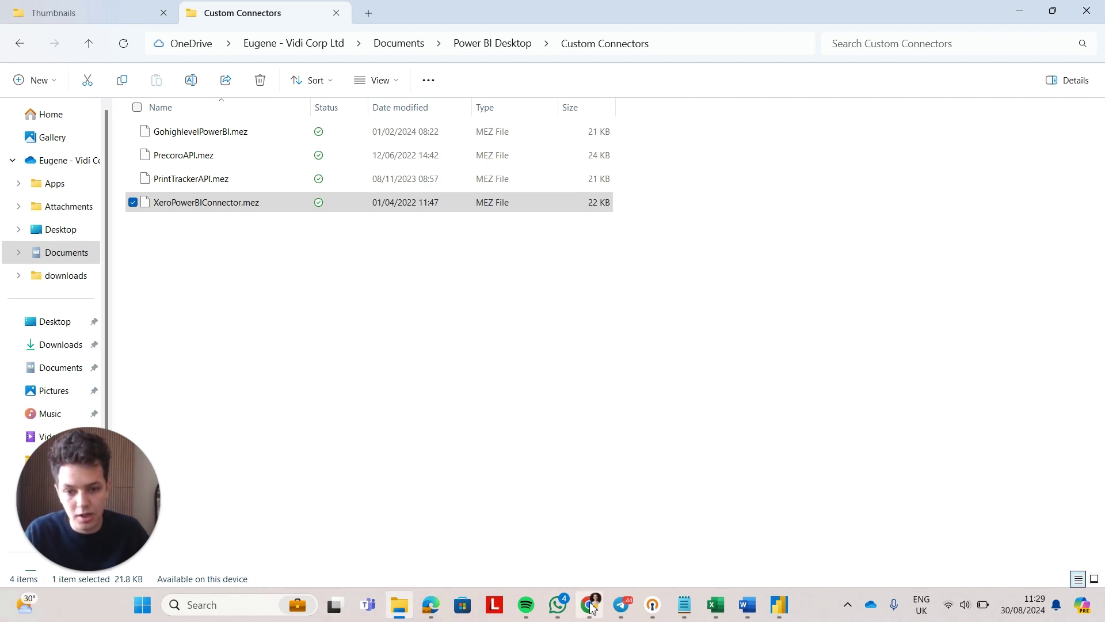
Step: Search Google for 'power query m sdk' in Chrome
mouse_move(593, 607)
left_click(599, 556)
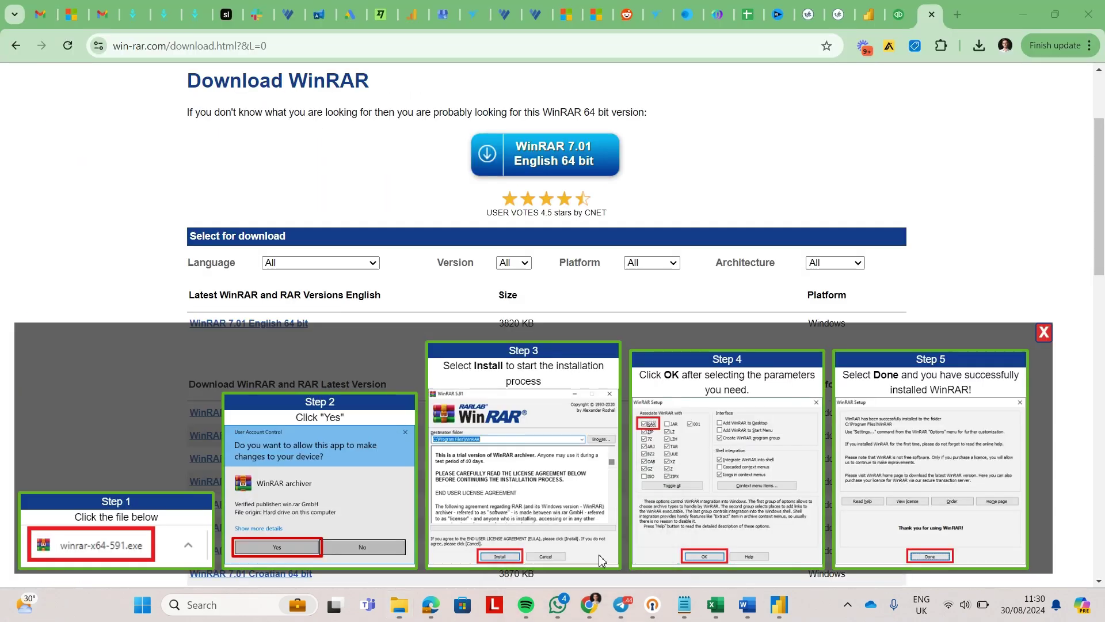
left_click(516, 39)
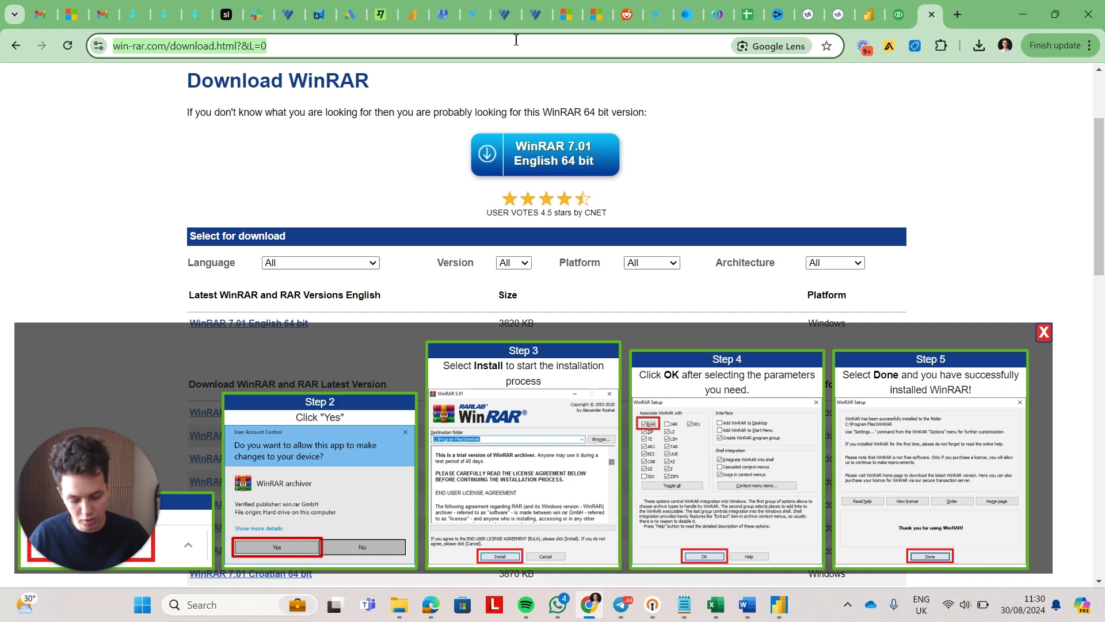
type("power quer")
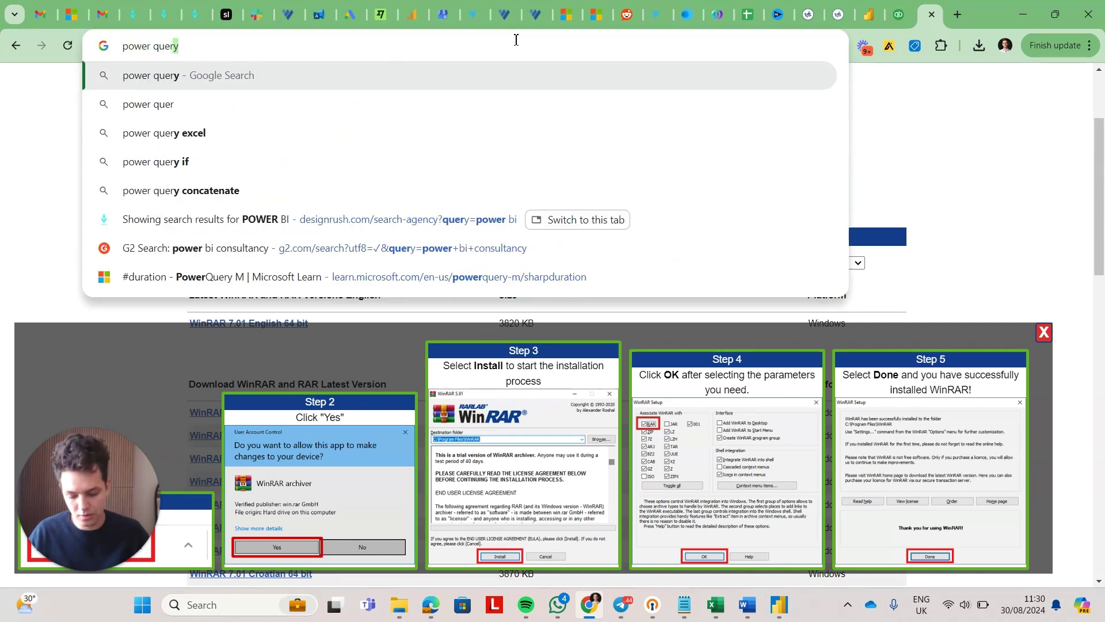
type("y m sdk")
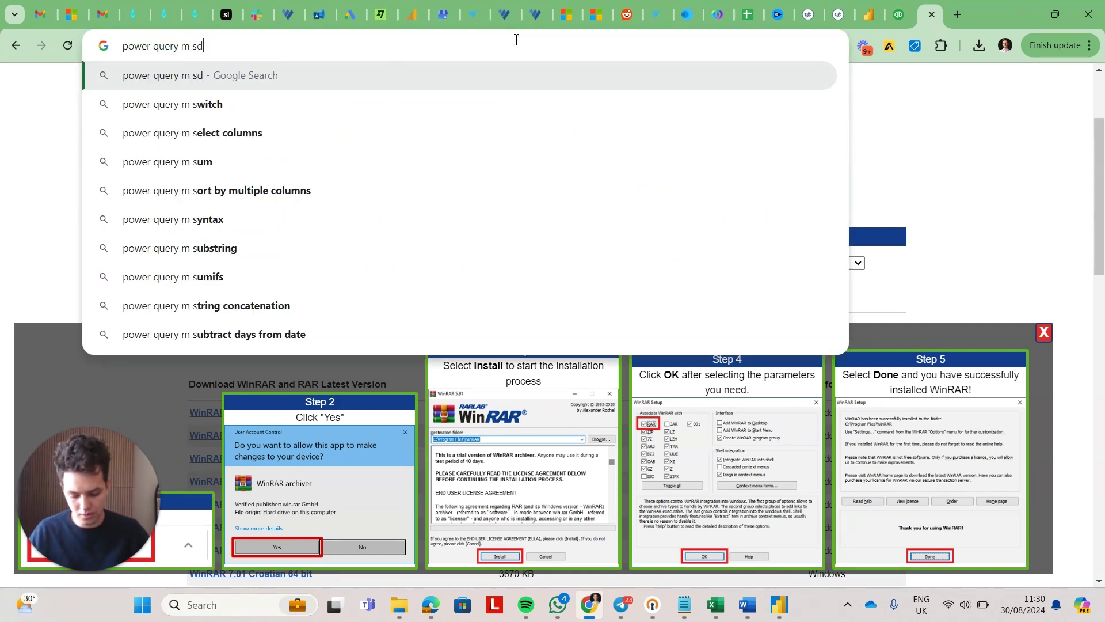
key("Return")
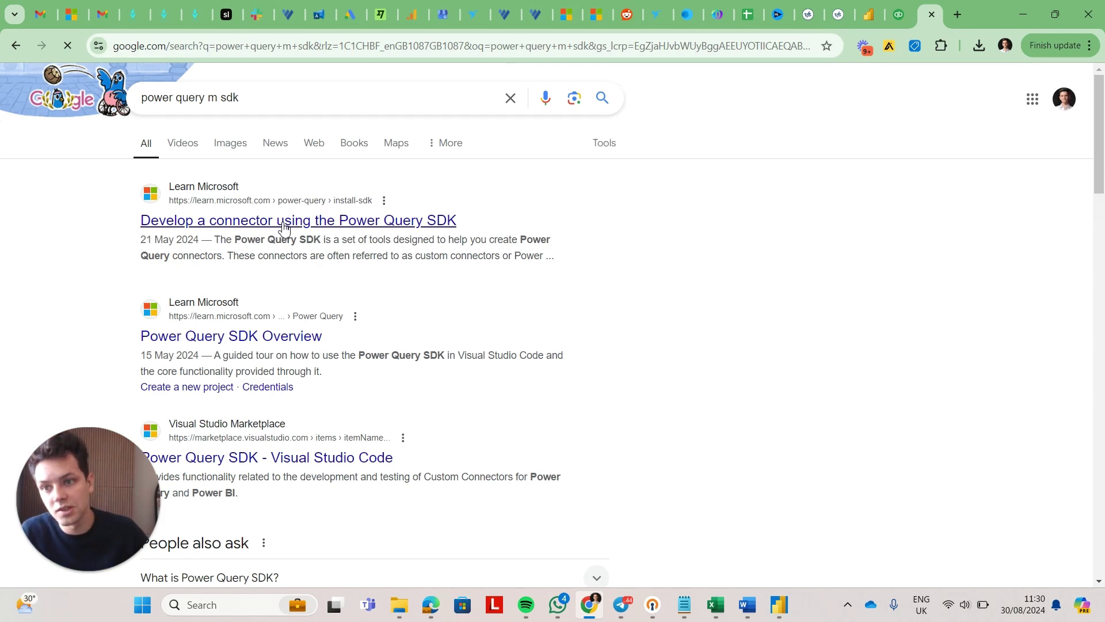
Step: Open and skim Microsoft's 'Develop a connector using the Power Query SDK' article
left_click(282, 224)
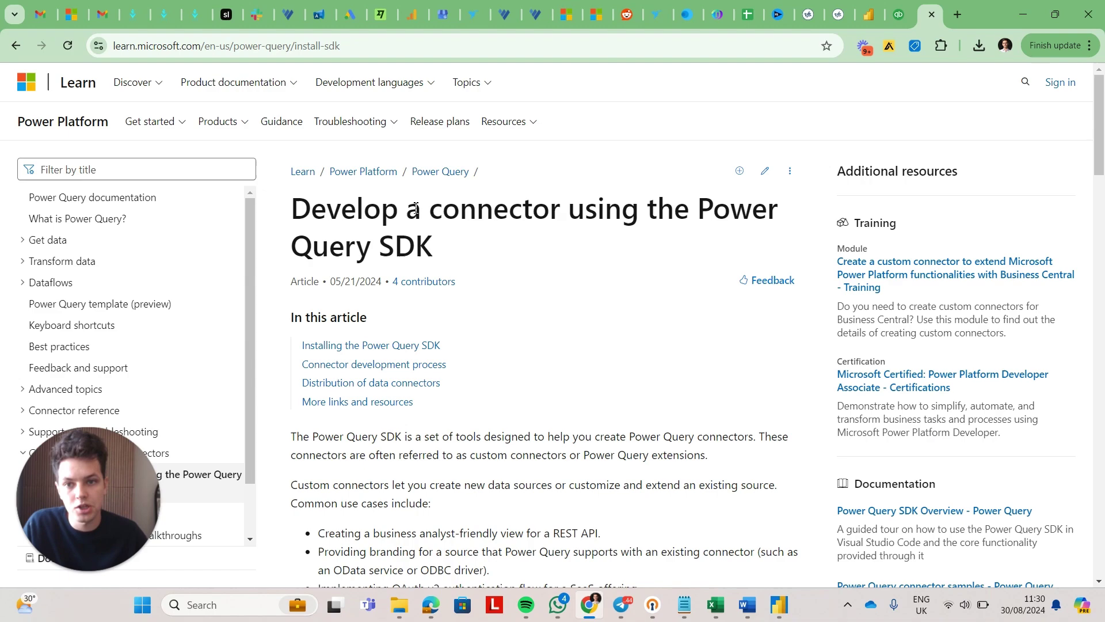
scroll(359, 364, "down", 7)
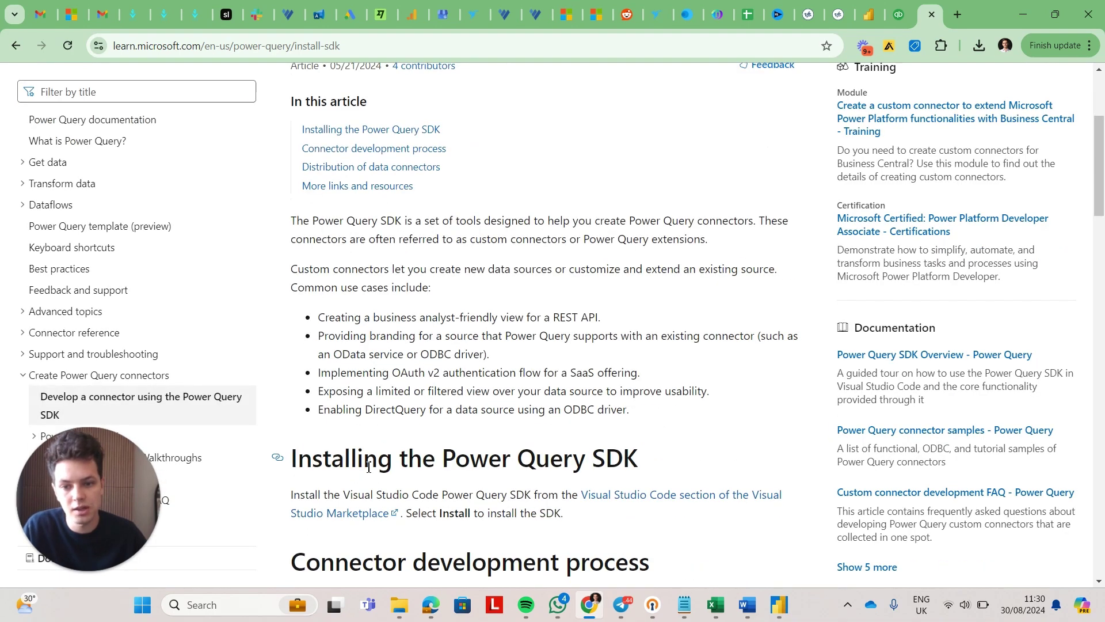
scroll(370, 466, "down", 8)
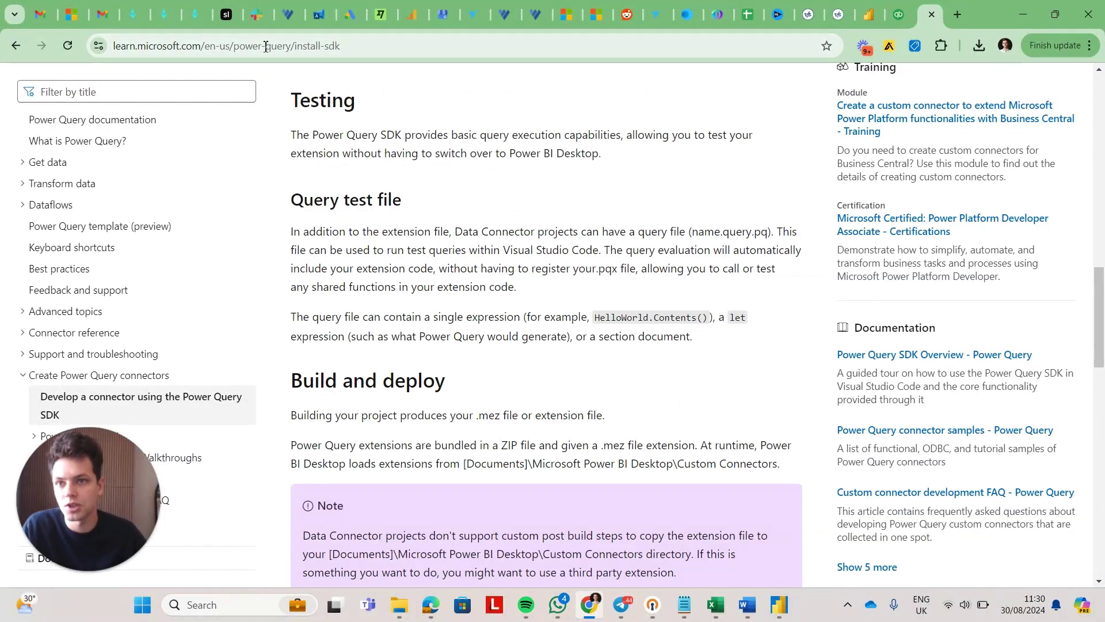
scroll(397, 334, "down", 15)
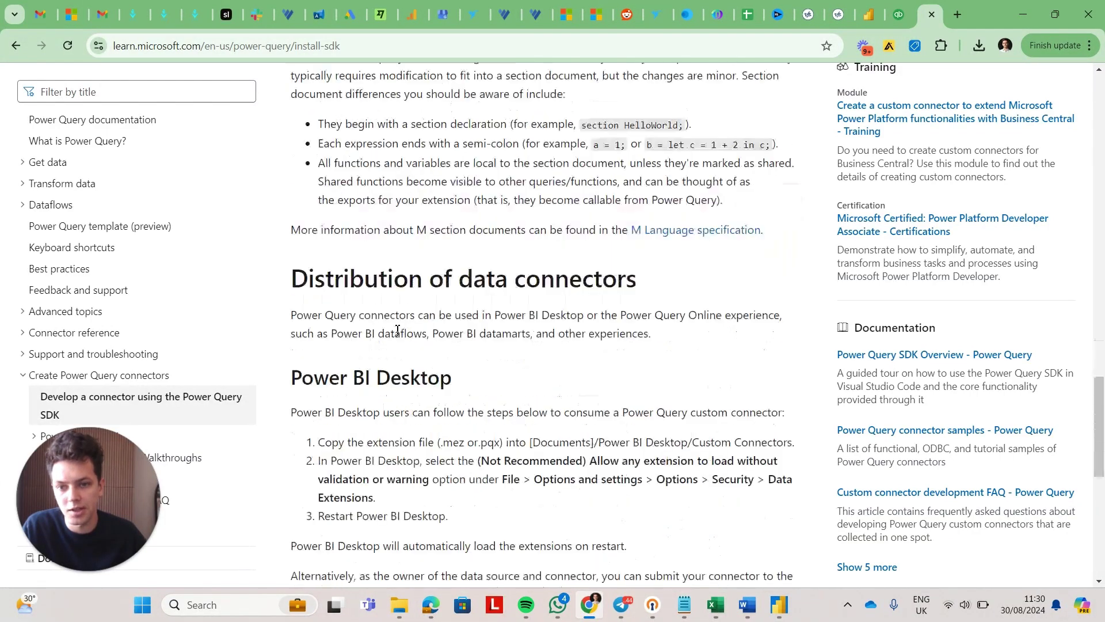
scroll(398, 335, "up", 18)
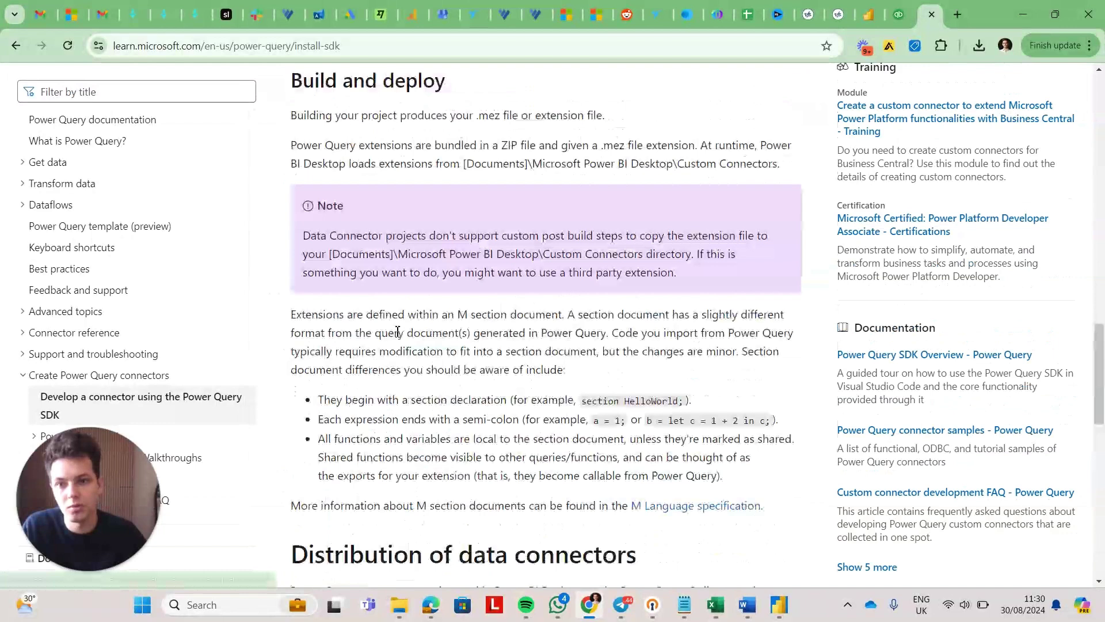
scroll(397, 335, "up", 6)
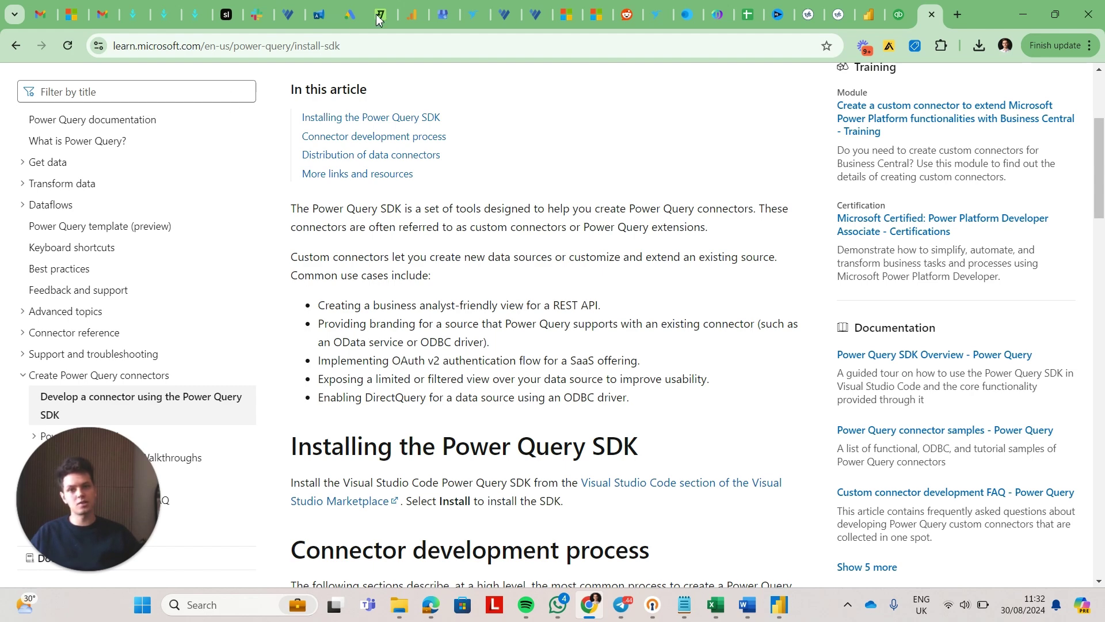
Step: Open Vidi Corp's Power BI Data Connectors page and view the Quickbooks, Xero and Shopify logos
left_click(517, 9)
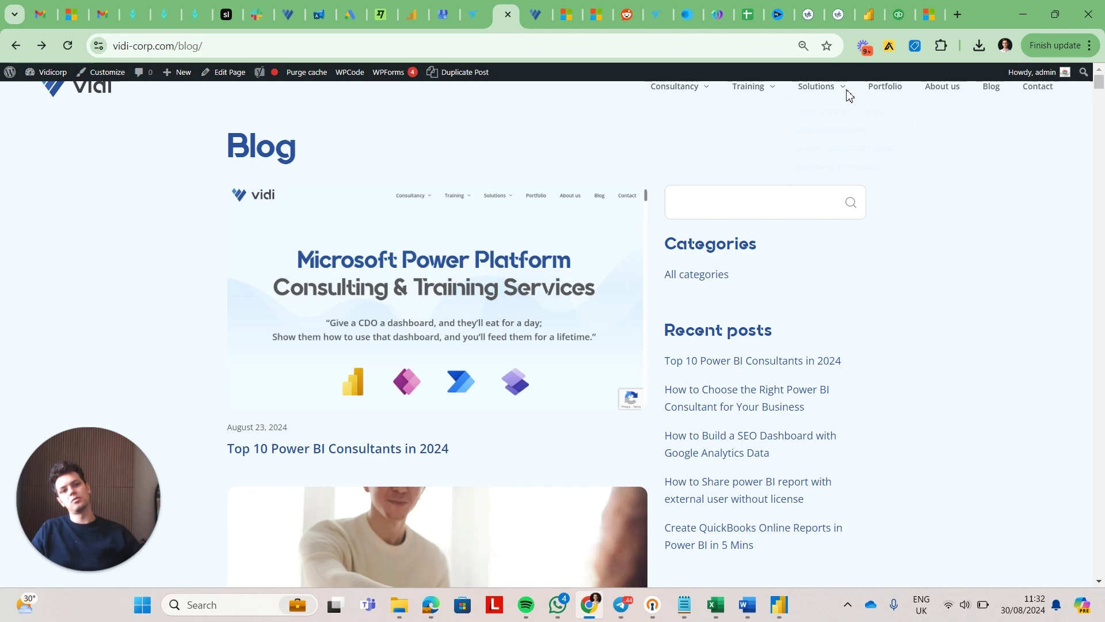
mouse_move(829, 94)
left_click(834, 113)
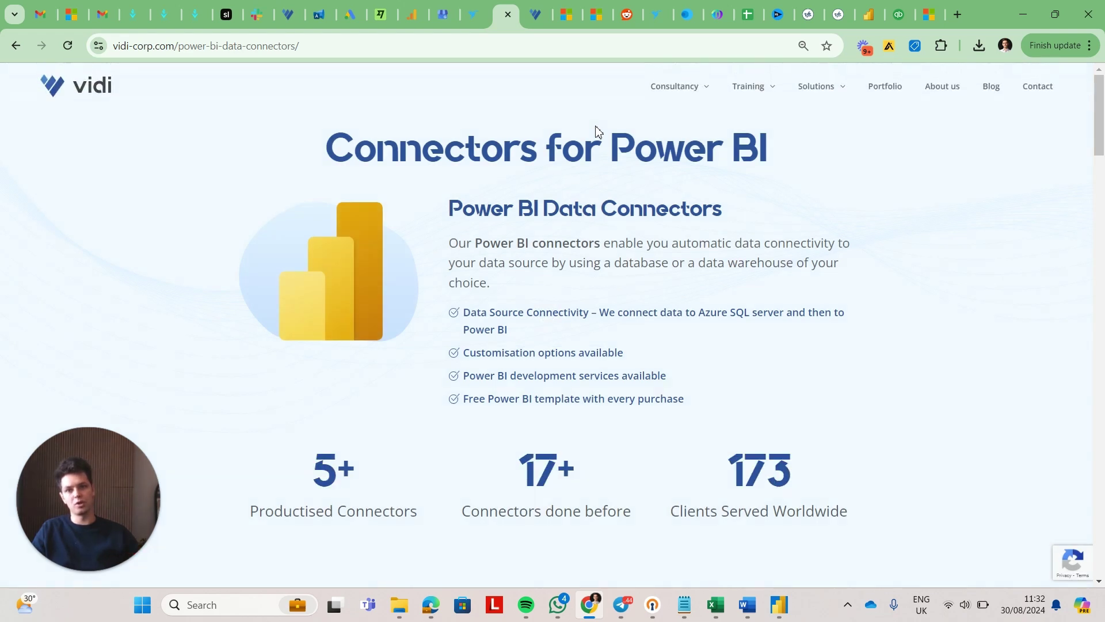
scroll(563, 185, "down", 5)
scroll(562, 185, "down", 15)
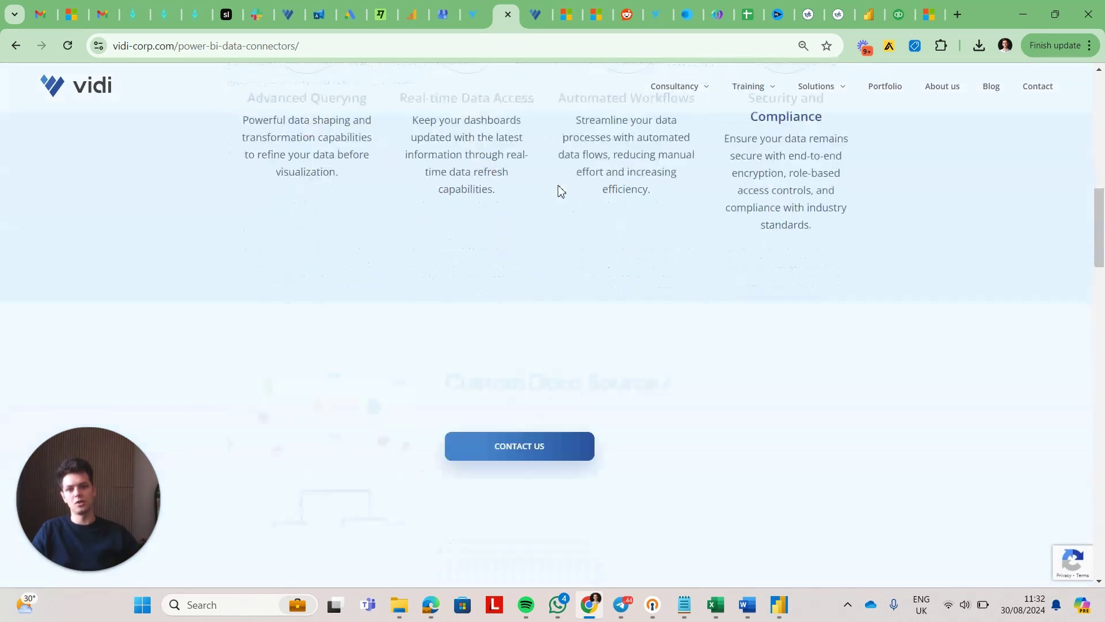
scroll(523, 202, "up", 1)
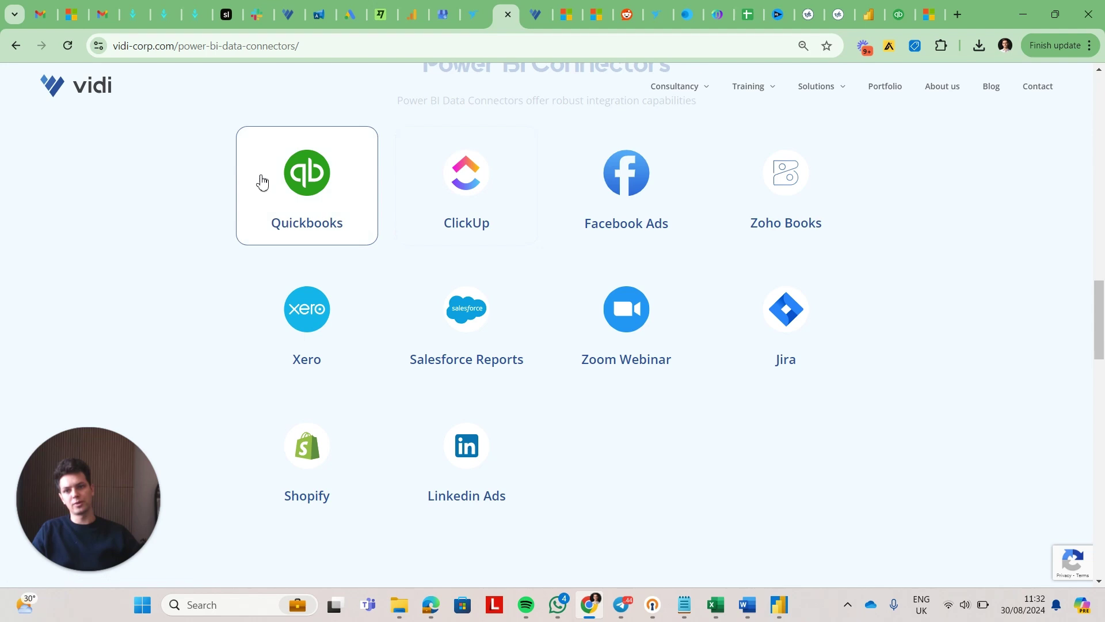